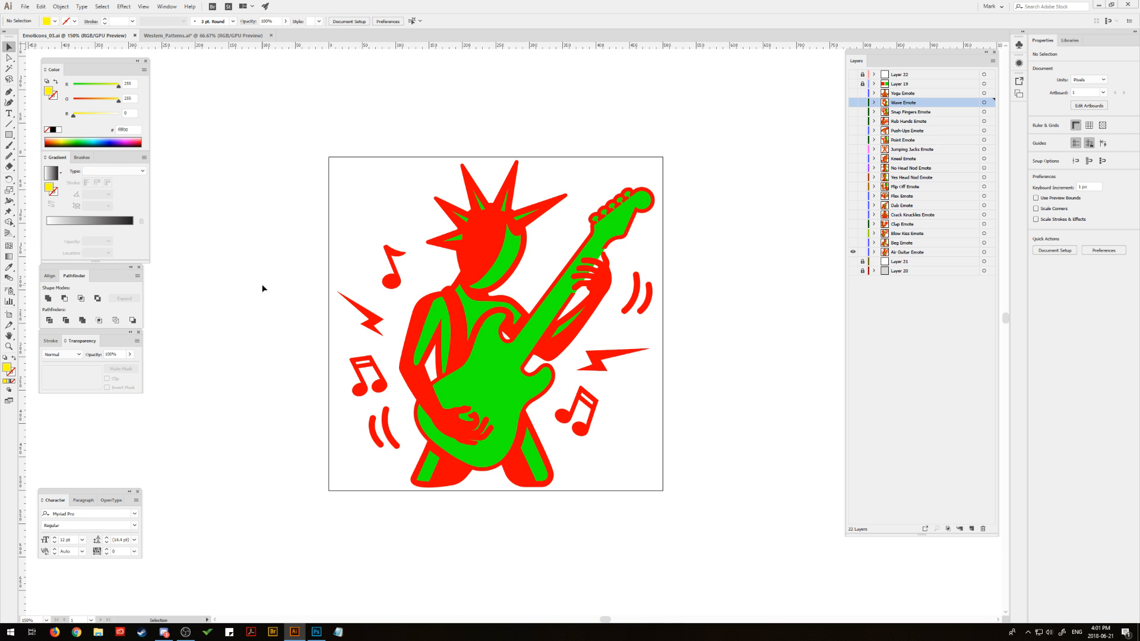
- Show Layer 22 over the Air Guitar Emote to preview the artwork in greyscale, and hide that layer again
mouse_move(263, 288)
mouse_down()
mouse_move(263, 299)
mouse_move(181, 299)
mouse_move(257, 312)
mouse_move(219, 299)
mouse_move(290, 300)
mouse_move(178, 291)
mouse_move(259, 301)
mouse_move(282, 290)
mouse_move(333, 305)
mouse_move(359, 290)
mouse_move(192, 285)
mouse_move(367, 310)
mouse_move(232, 315)
mouse_move(210, 293)
mouse_up()
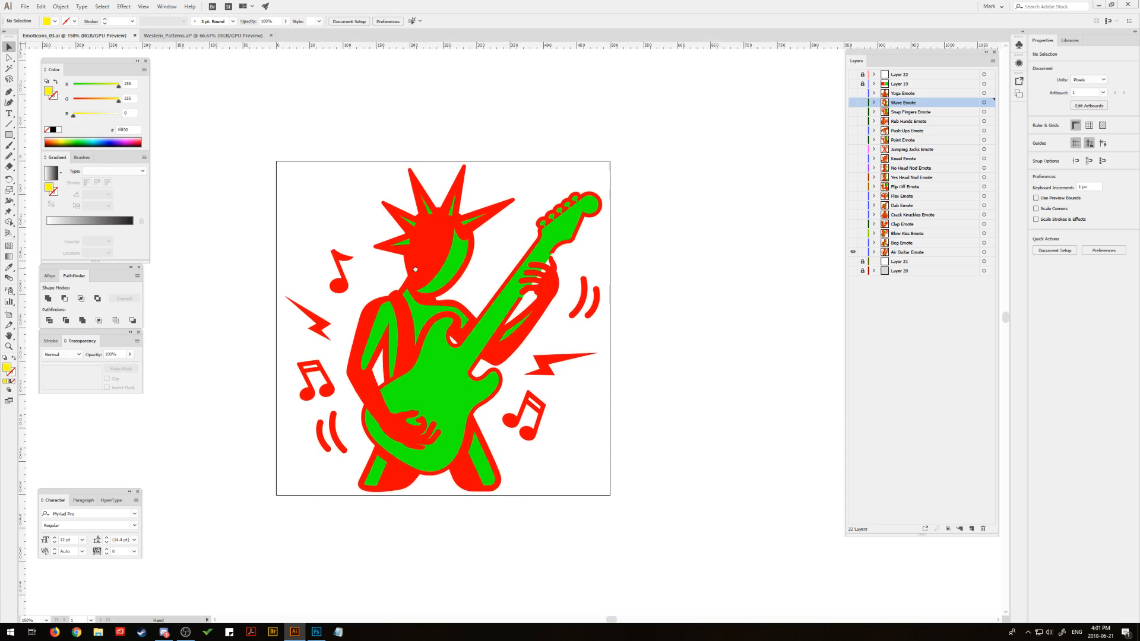
mouse_move(416, 269)
mouse_down()
mouse_move(516, 292)
mouse_move(562, 279)
mouse_move(377, 279)
mouse_move(573, 288)
mouse_move(429, 265)
mouse_up()
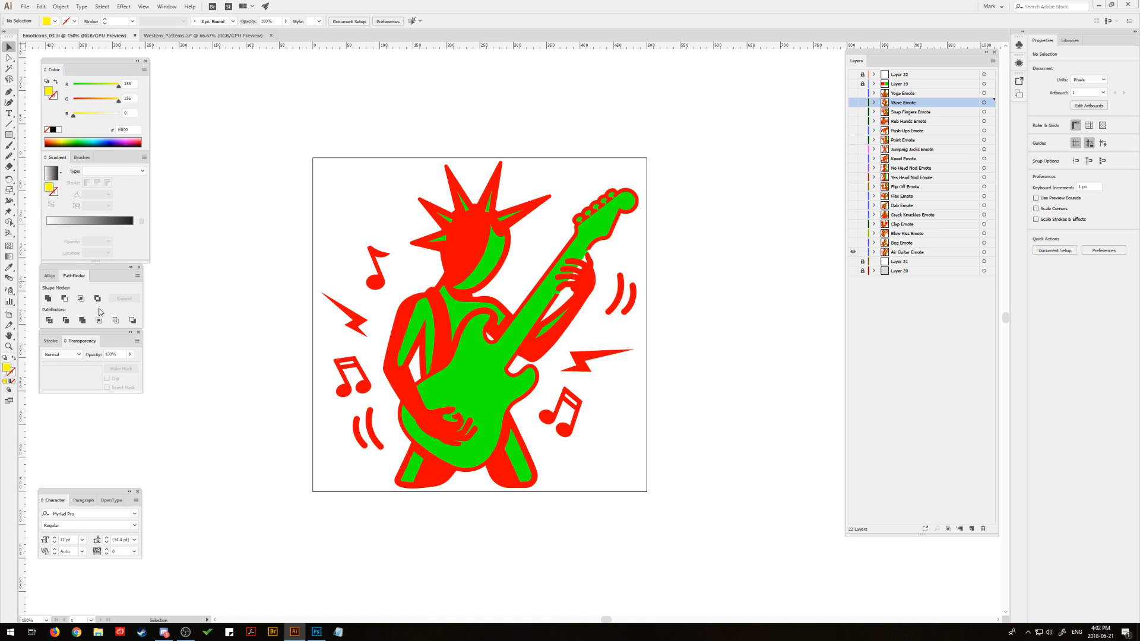
click(8, 347)
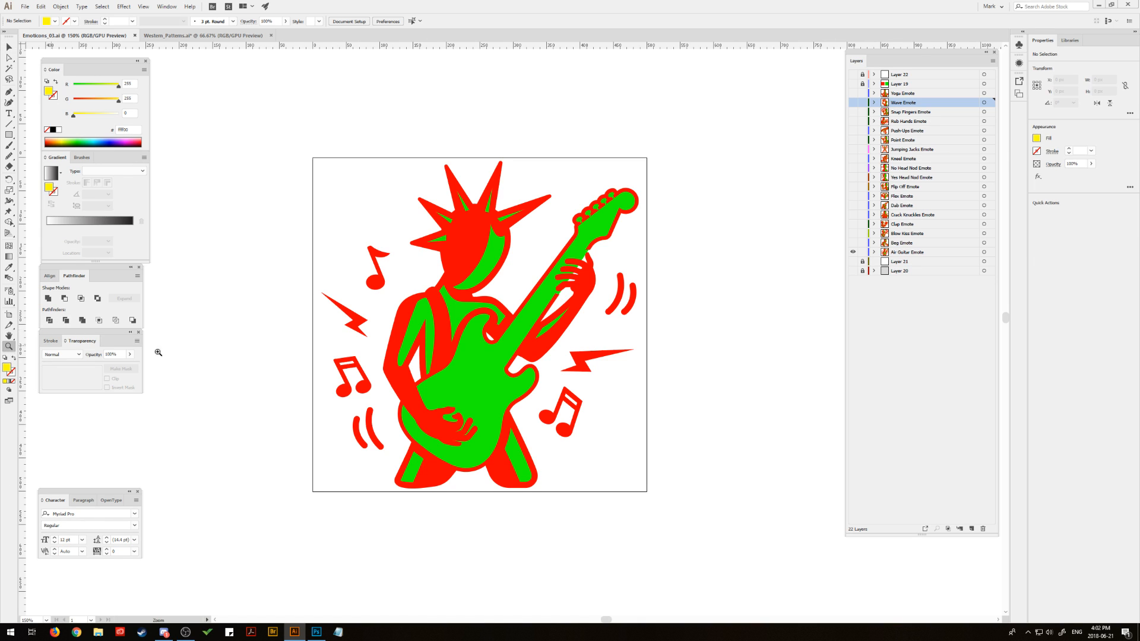
click(475, 354)
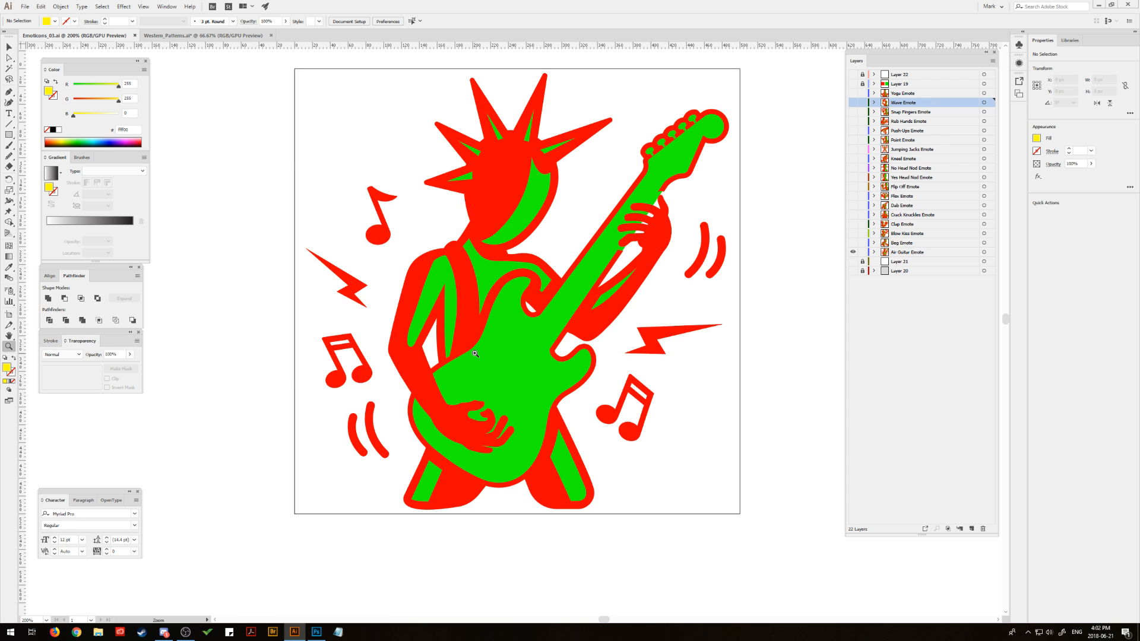
drag(259, 197, 234, 233)
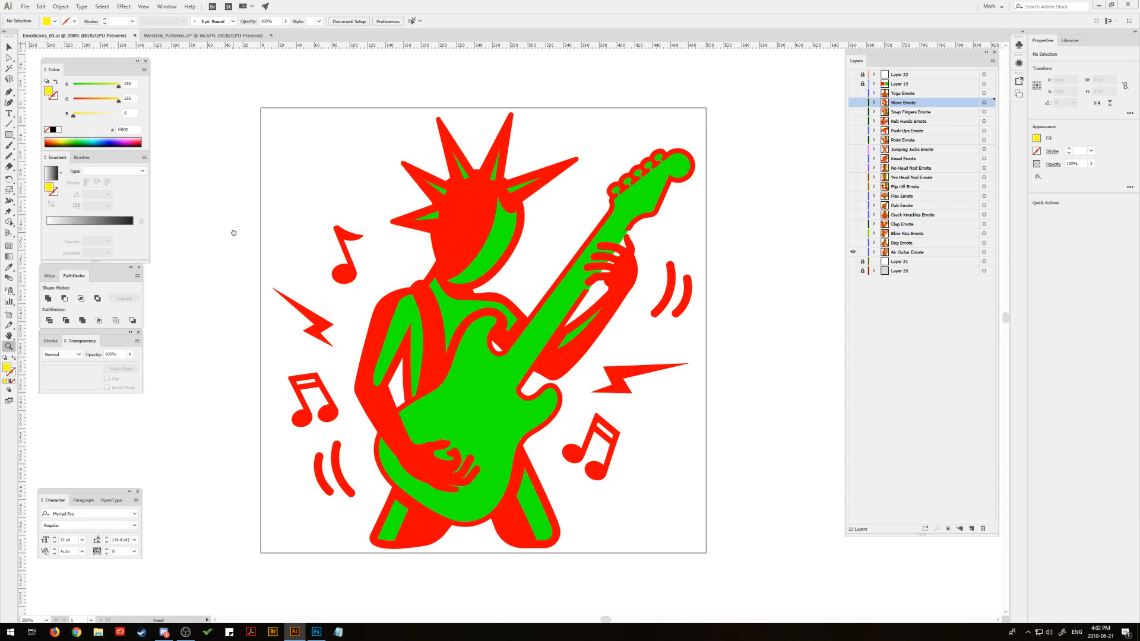
key(v)
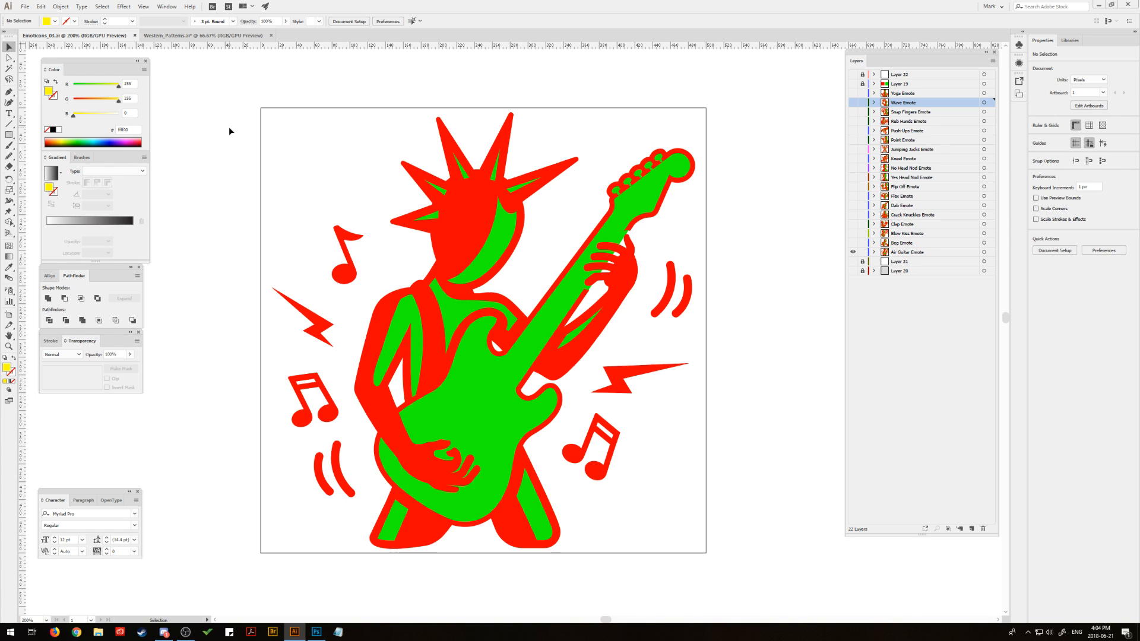
click(853, 75)
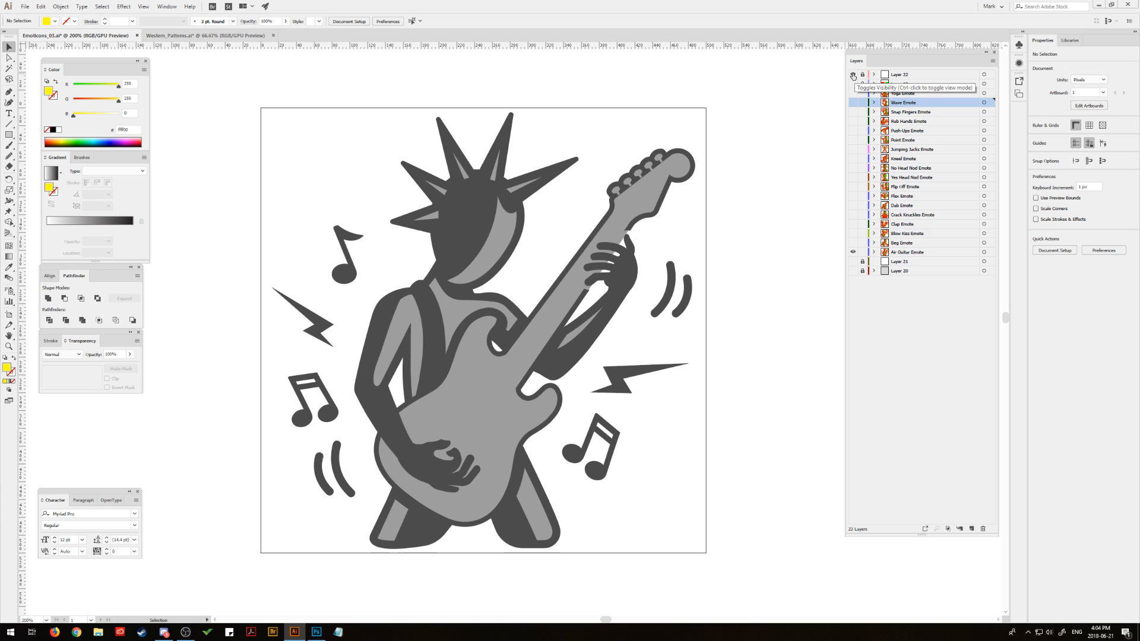
click(853, 75)
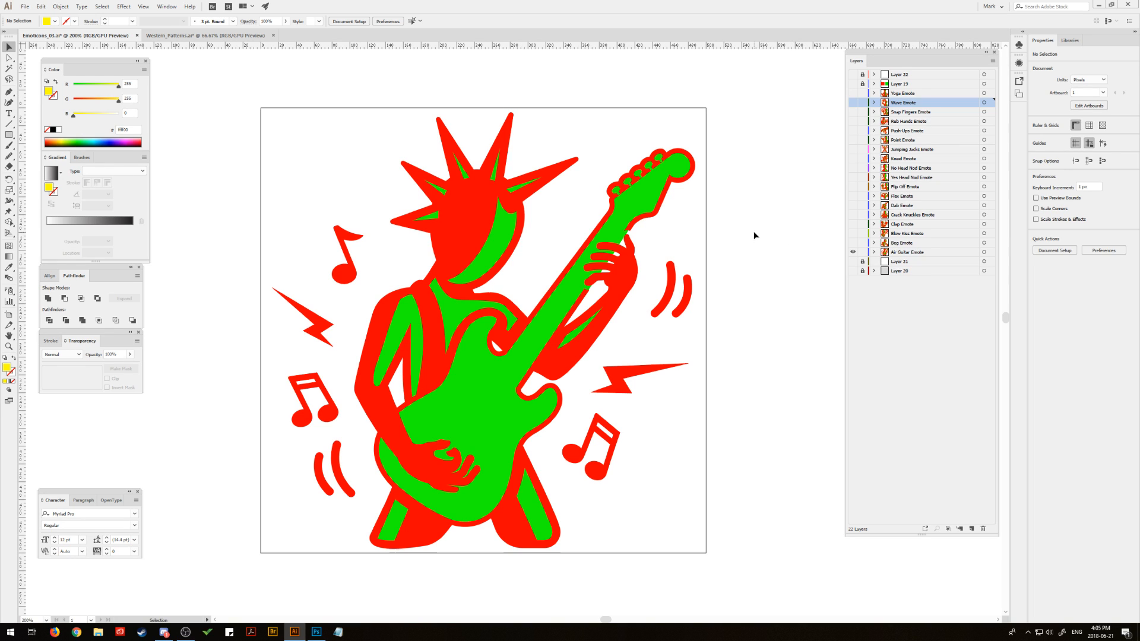
- Hide the Air Guitar Emote layer, and show and select the Beg Emote layer
click(853, 252)
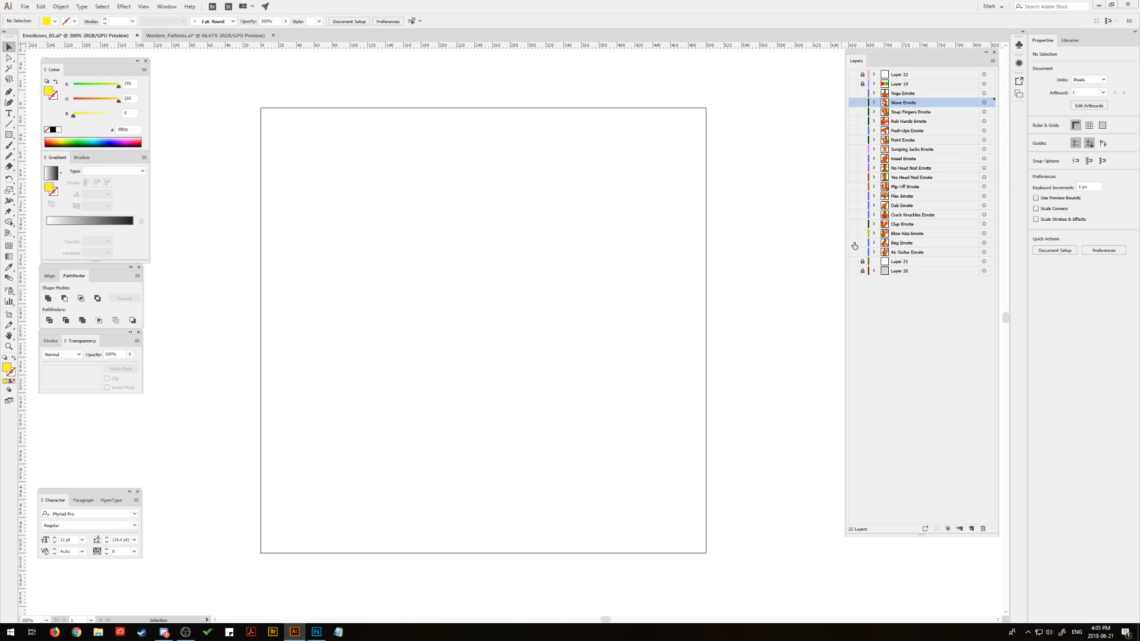
click(852, 242)
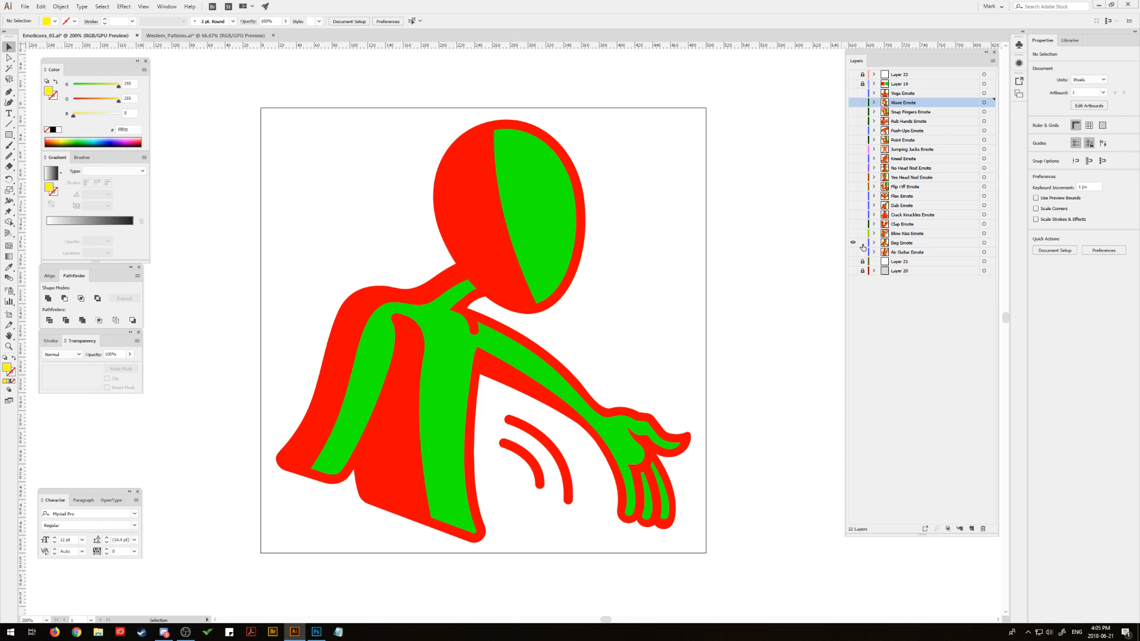
click(929, 243)
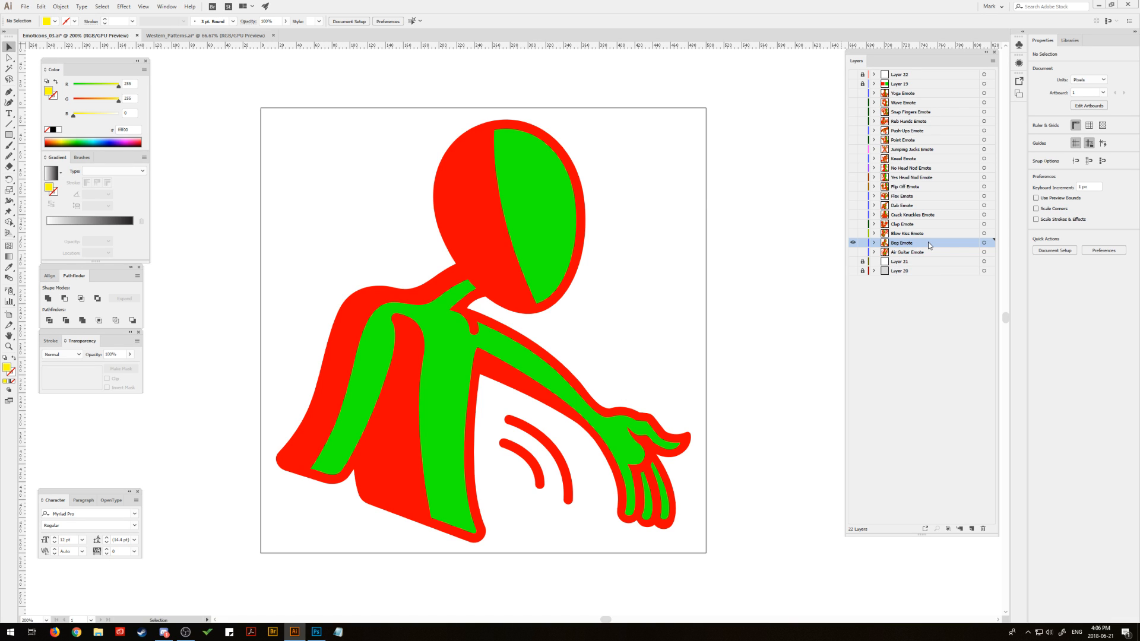
- Hide the Beg Emote layer, and show and select the Blow Kiss Emote layer
click(854, 243)
click(854, 235)
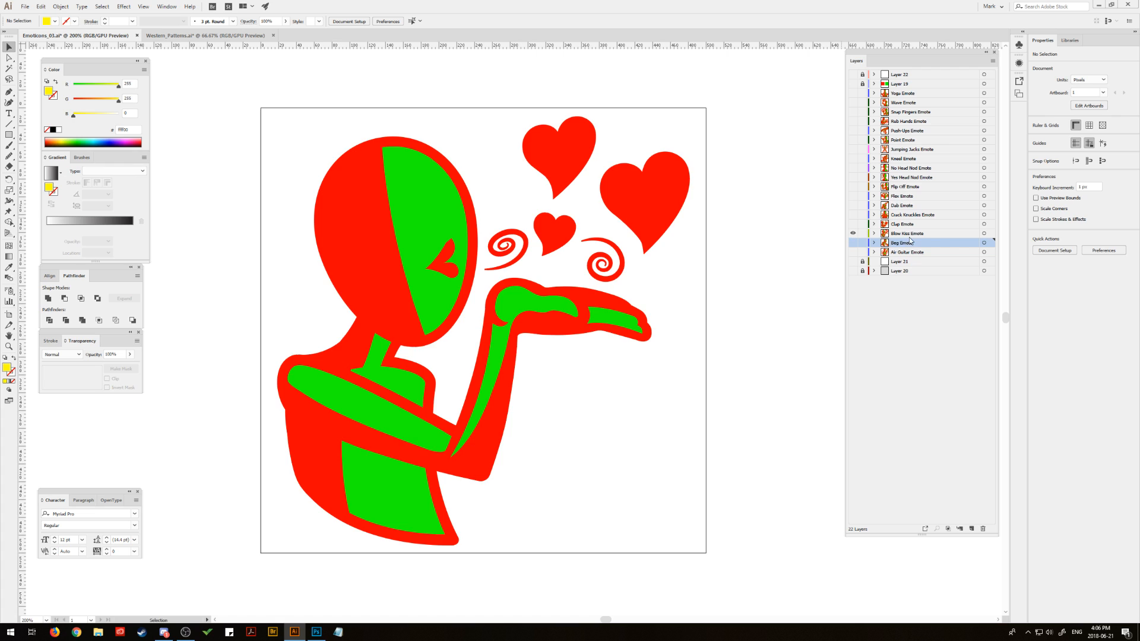
click(938, 234)
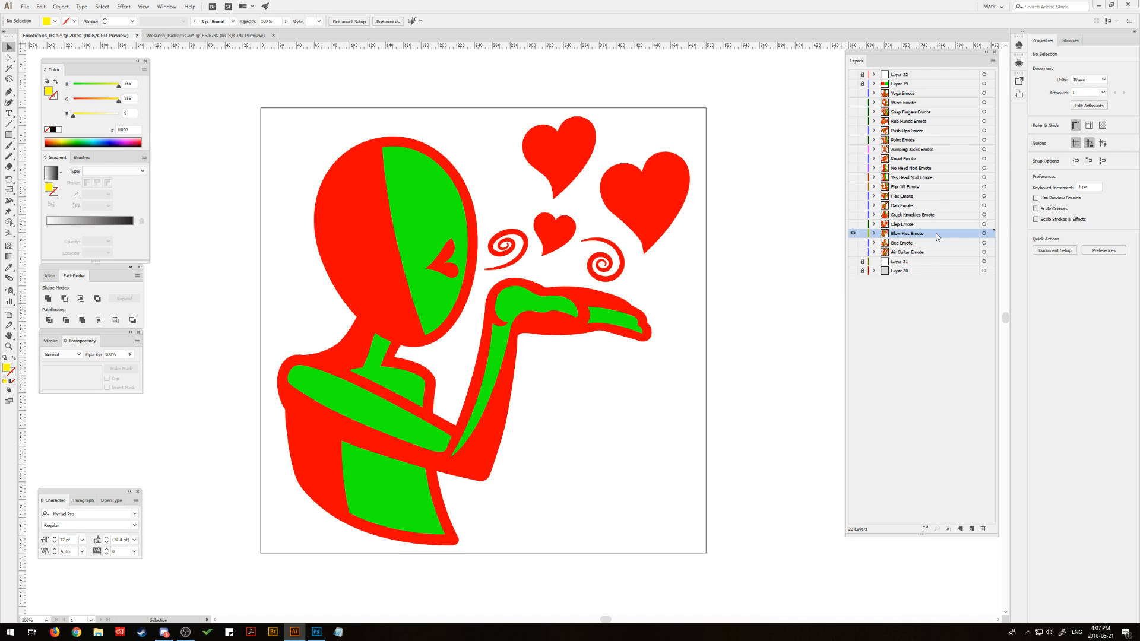
- Replace the Blow Kiss Emote with the Clap Emote on the artboard, with the layer list moved out of the window
click(854, 234)
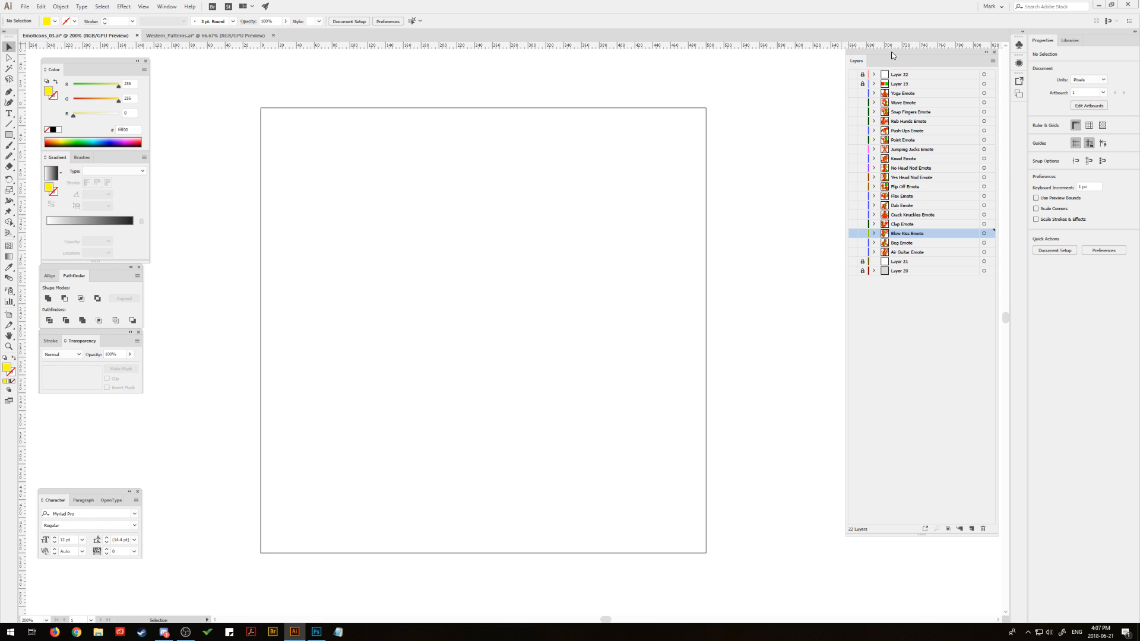
drag(892, 53, 1139, 111)
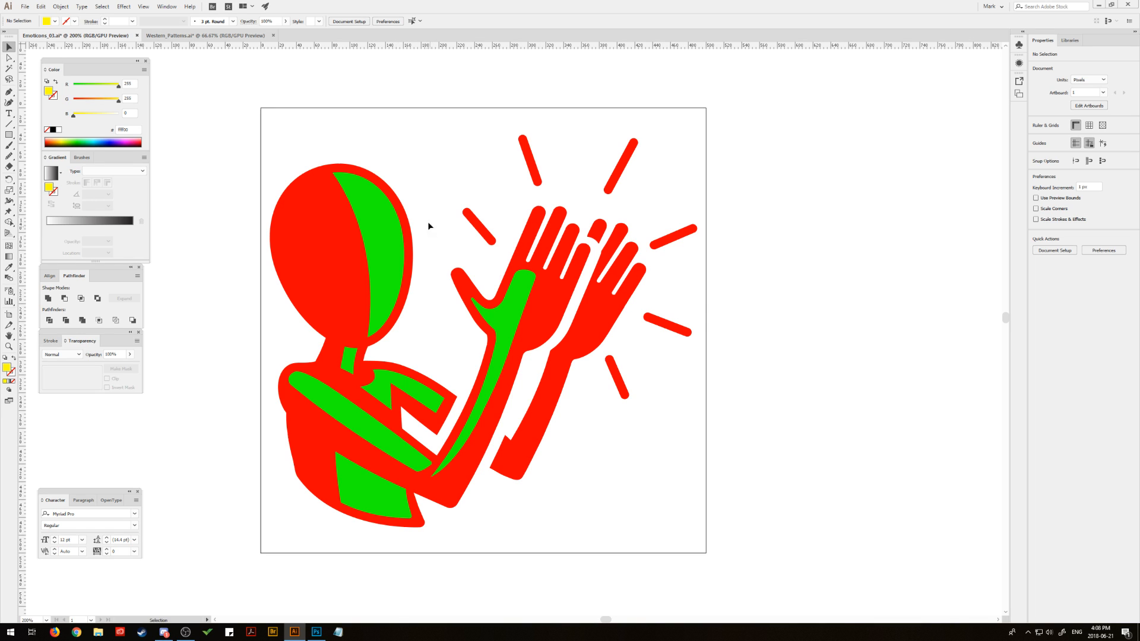
drag(210, 215, 229, 206)
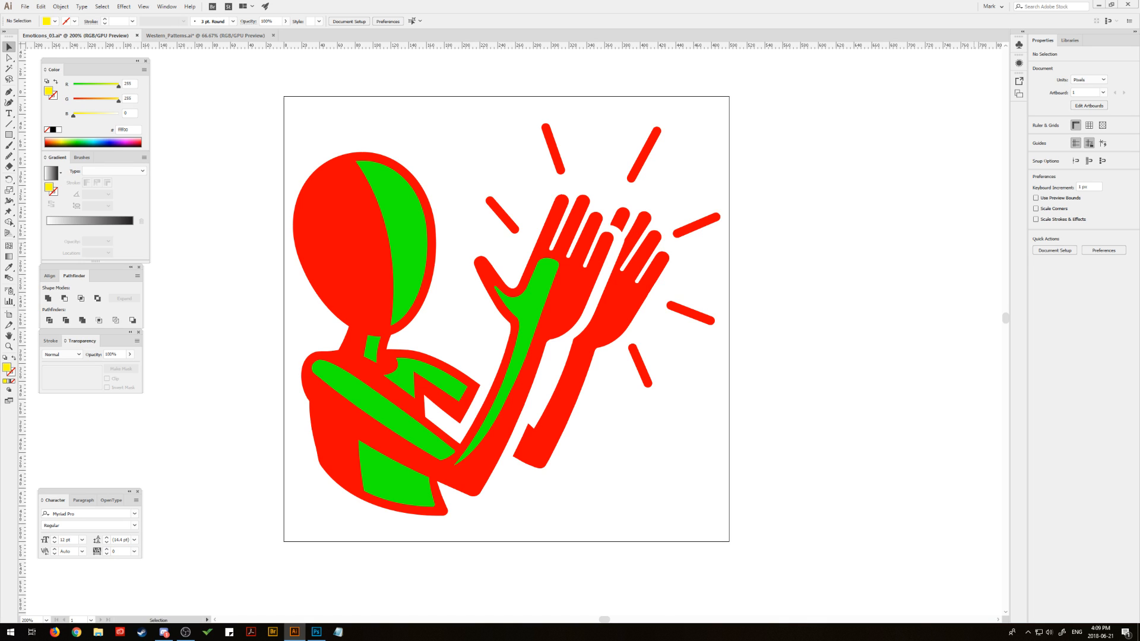
- Hide the Clap Emote and go through the Crack Knuckles, Flip Off and No Head Nod emotes by switching layer visibility
key(ctrl+z)
key(ctrl+shift+z)
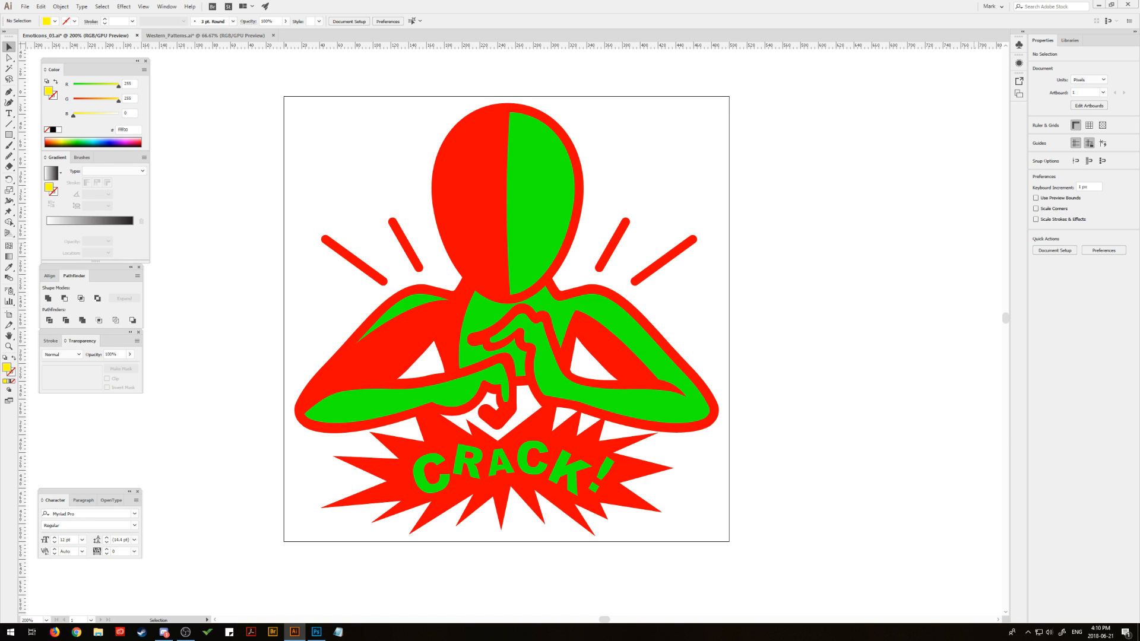
key(ctrl+z)
key(ctrl+shift+z)
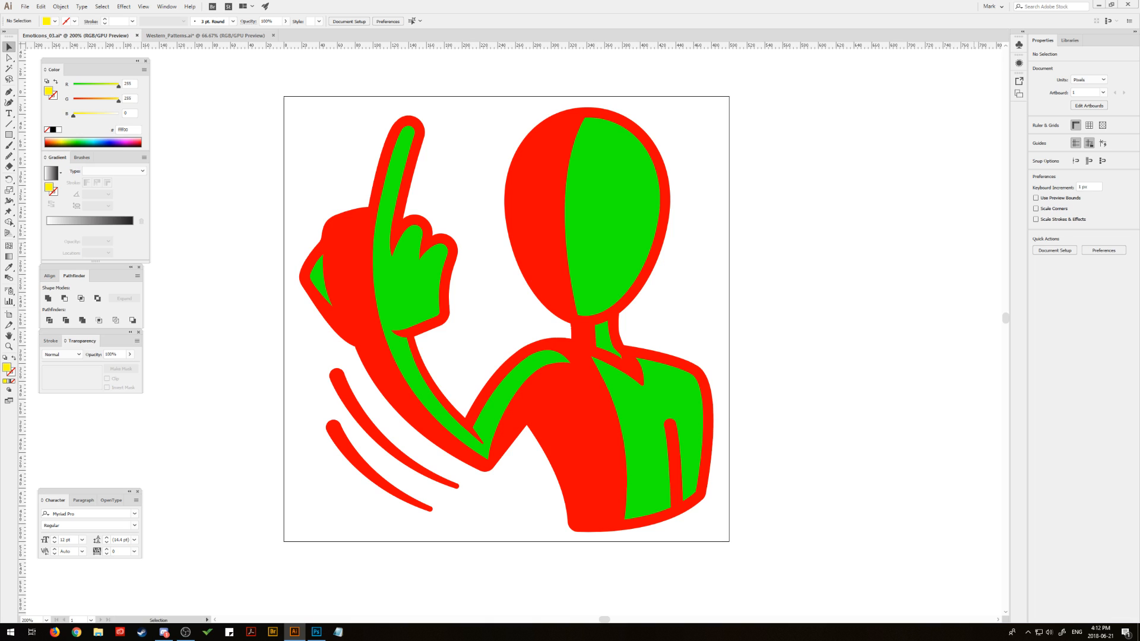
key(ctrl+z)
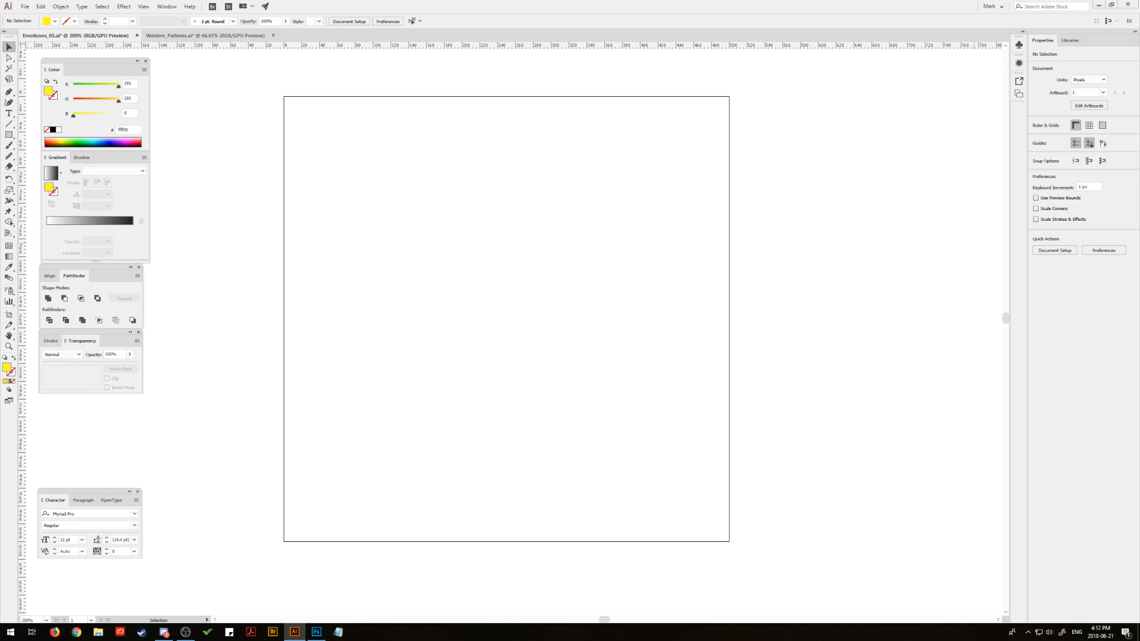
key(ctrl+shift+z)
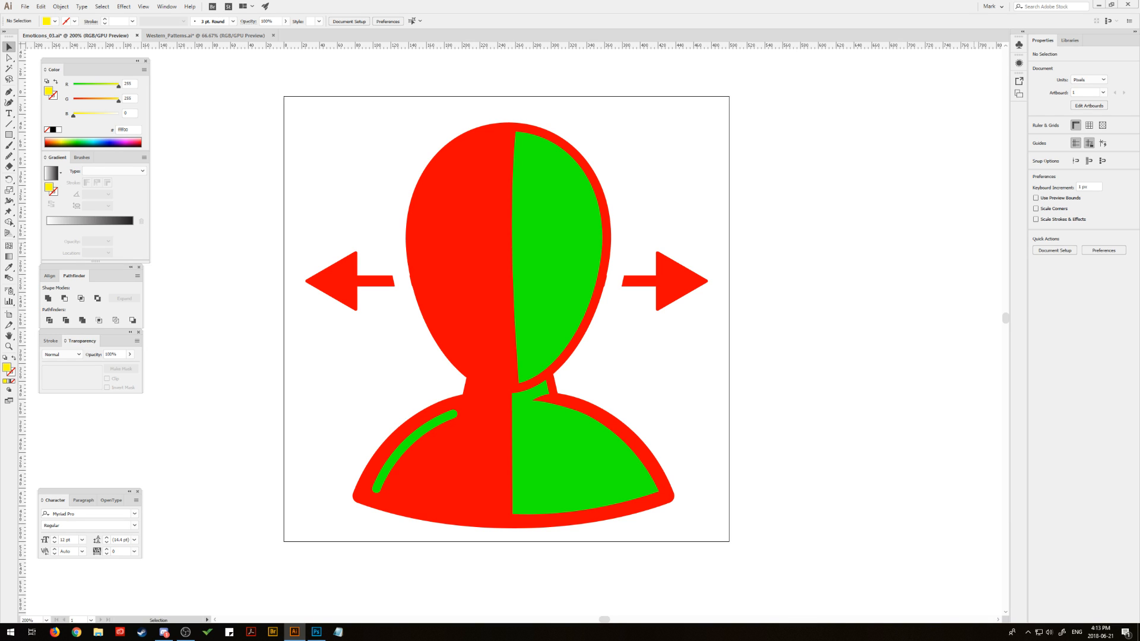
- Hide the No Head Nod Emote and display the kneeling, Jumping Jacks and Rub Hands emotes one after another
key(ctrl+z)
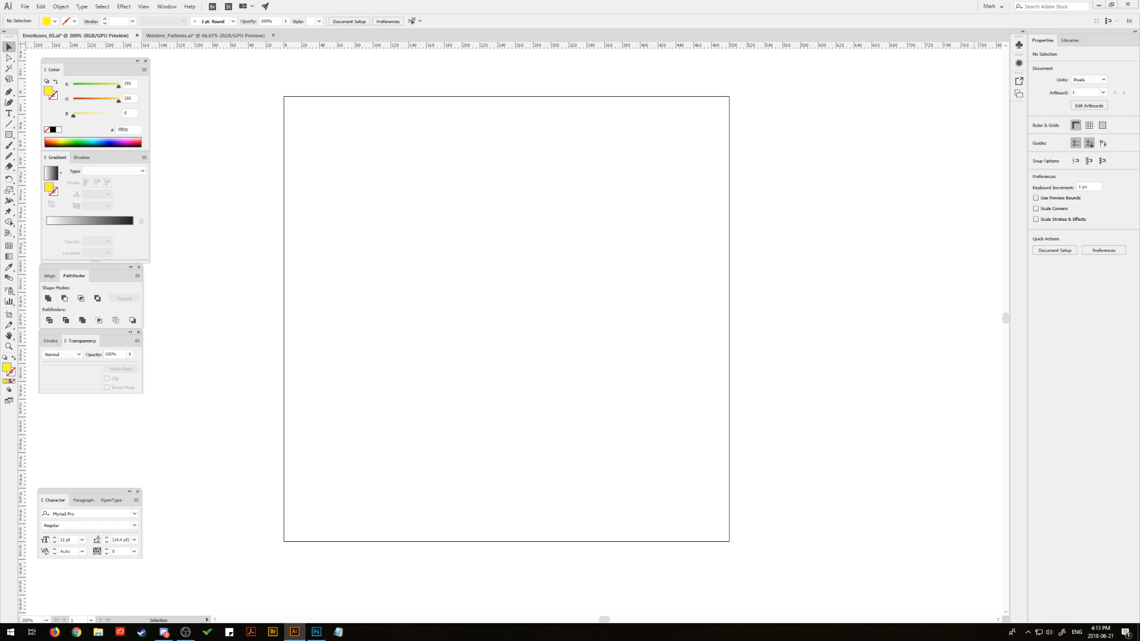
key(ctrl+z)
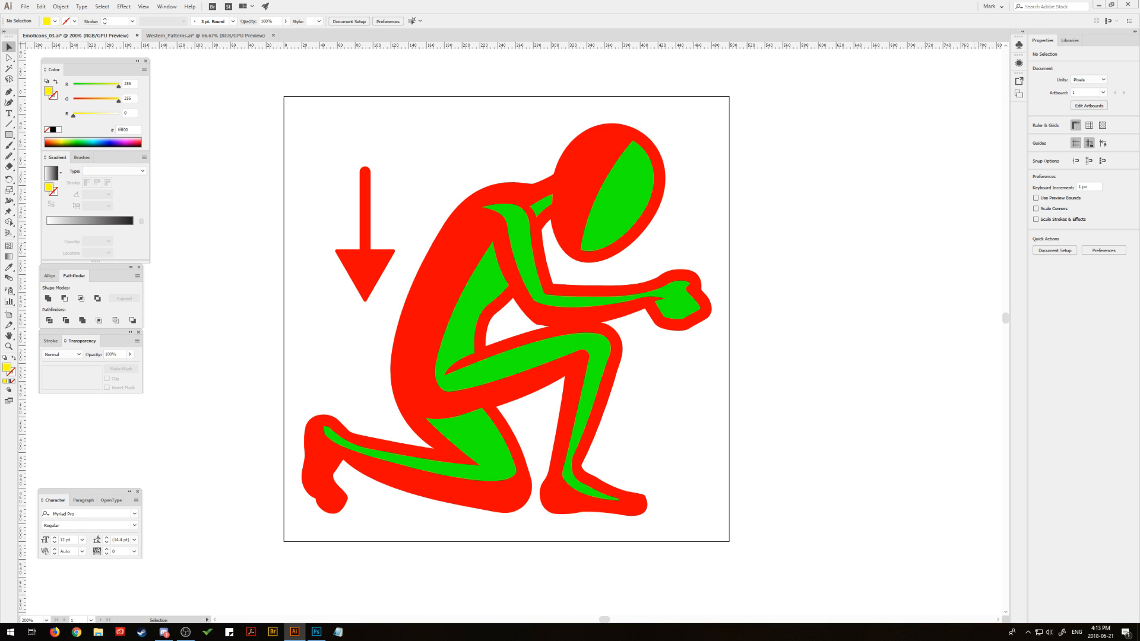
key(ctrl+z)
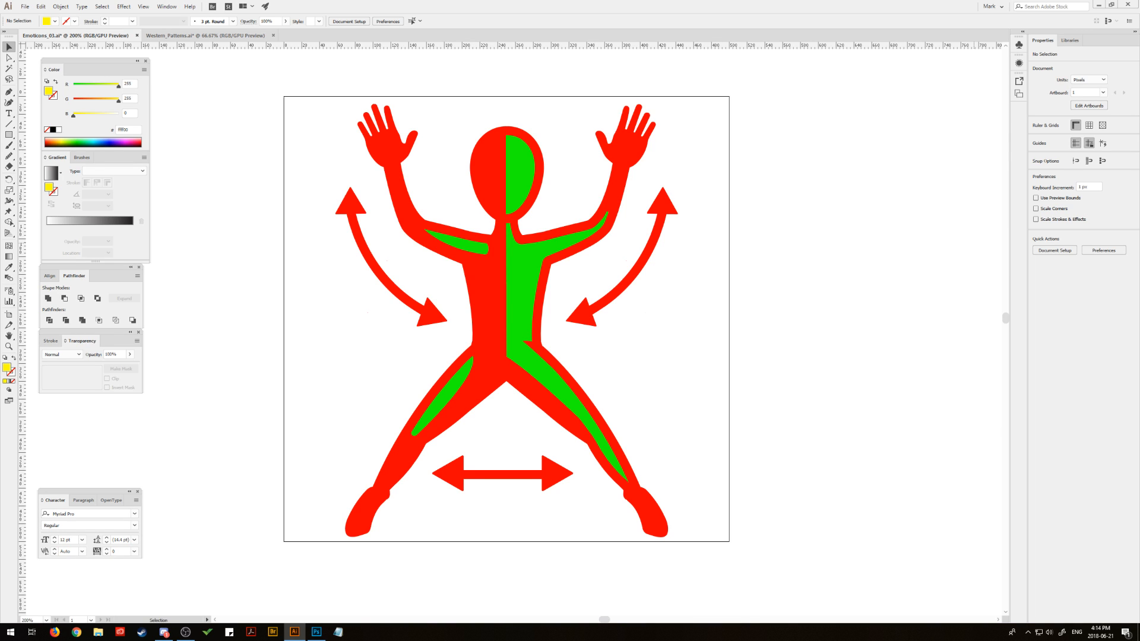
key(ctrl+z)
key(ctrl+z)
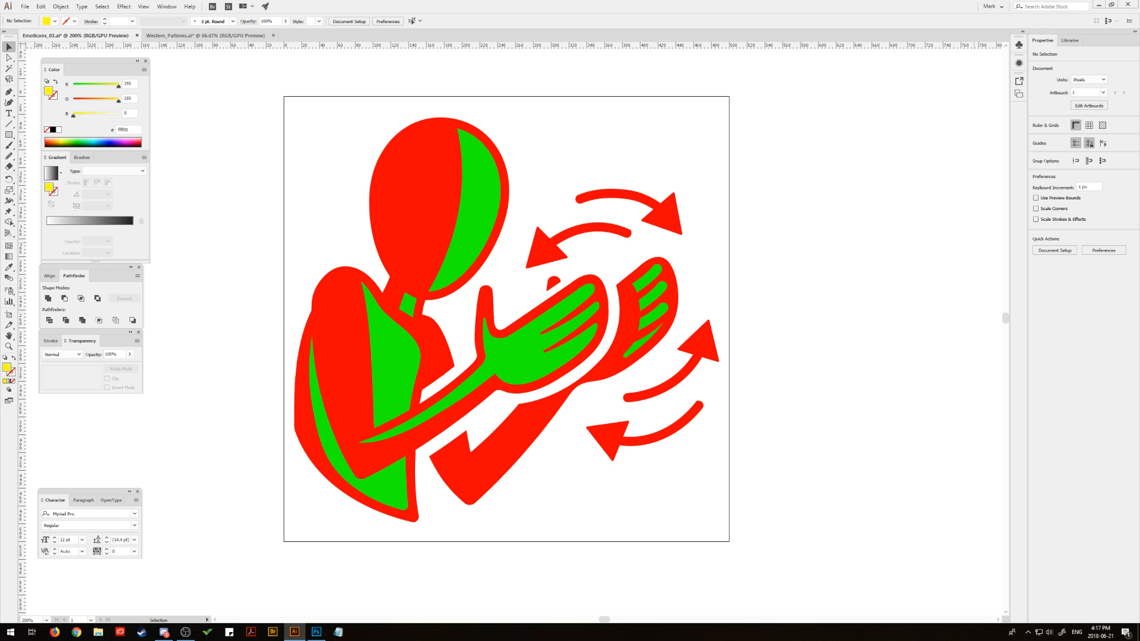
- Replace the Rub Hands Emote with the Wave Emote and finally the Yoga Emote on the artboard
key(ctrl+z)
key(ctrl+shift+z)
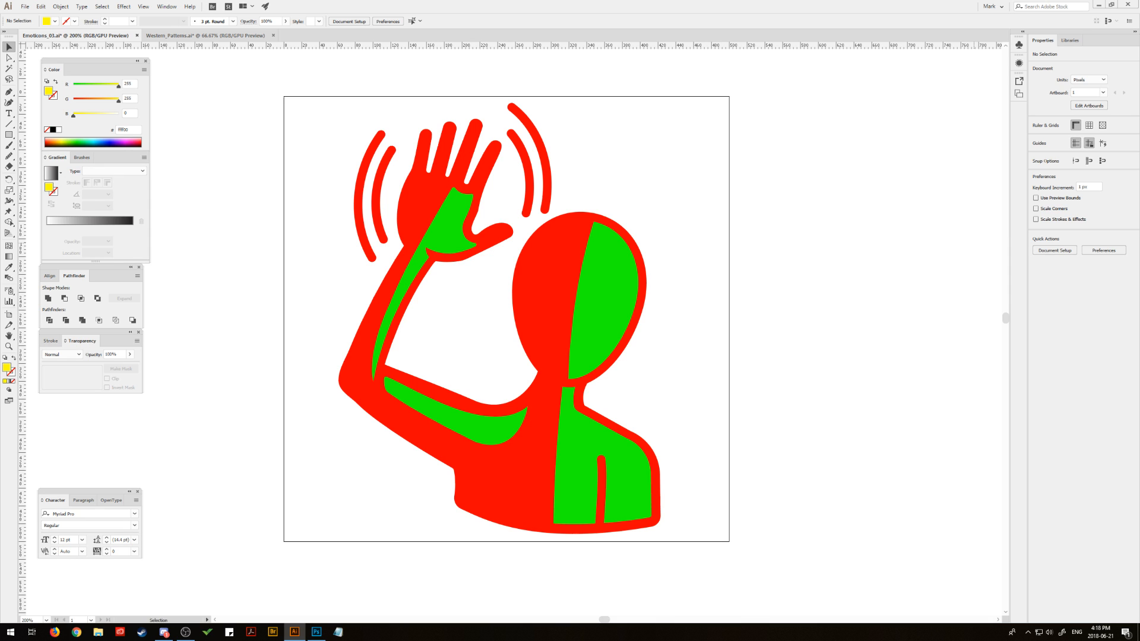
key(ctrl+z)
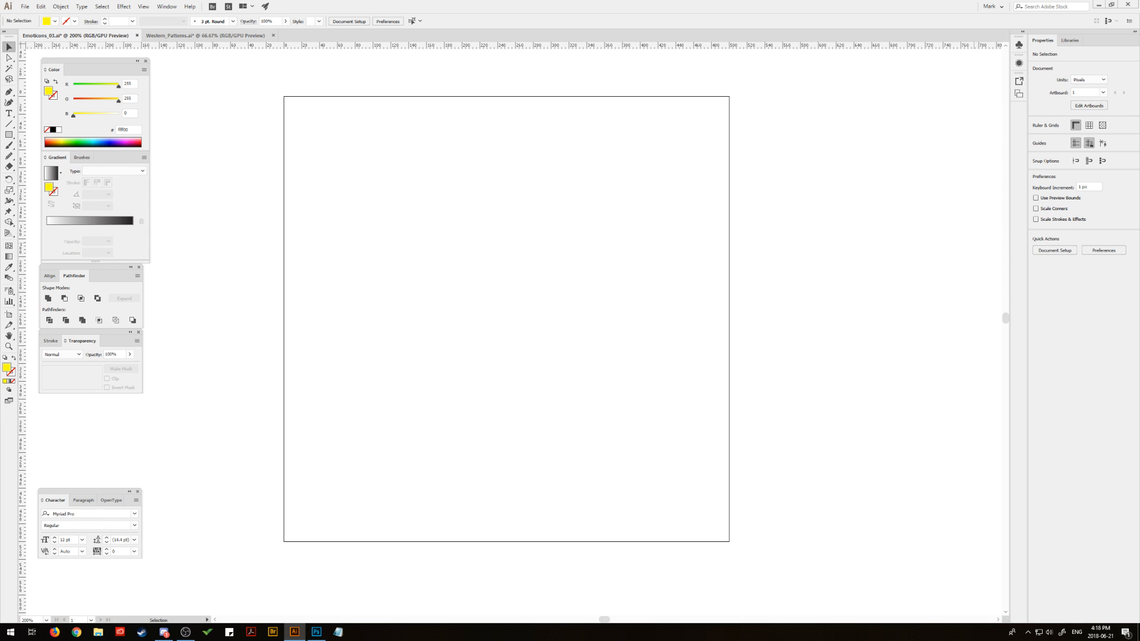
key(ctrl+z)
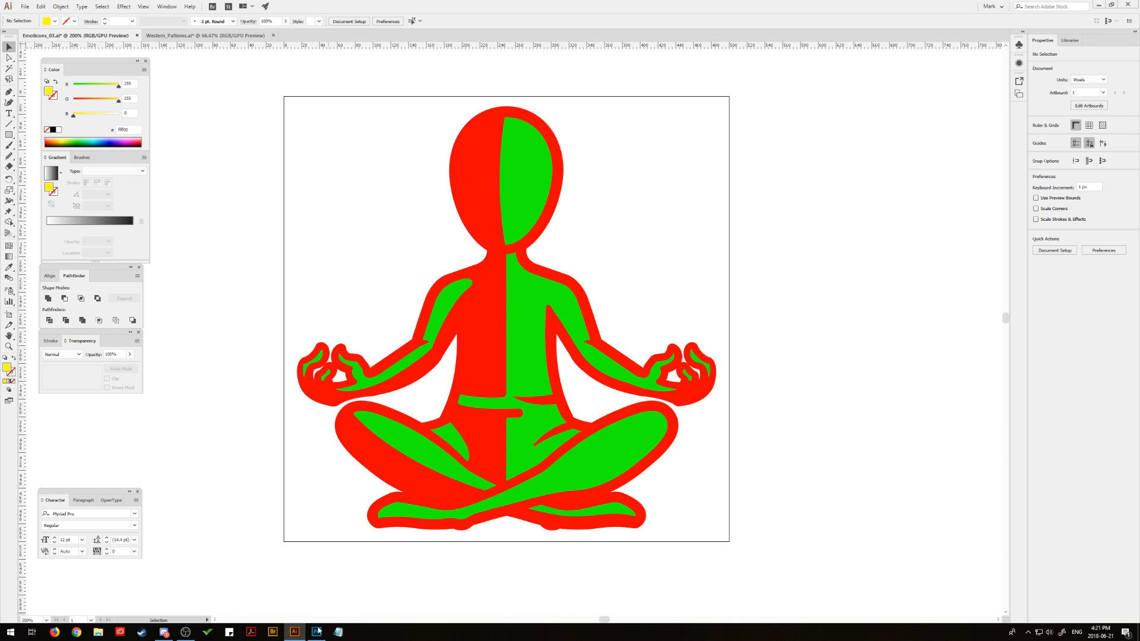
- Switch to Photoshop to view the full emote sheet in UI_Emotes_All.psd, and return to Illustrator
mouse_move(317, 635)
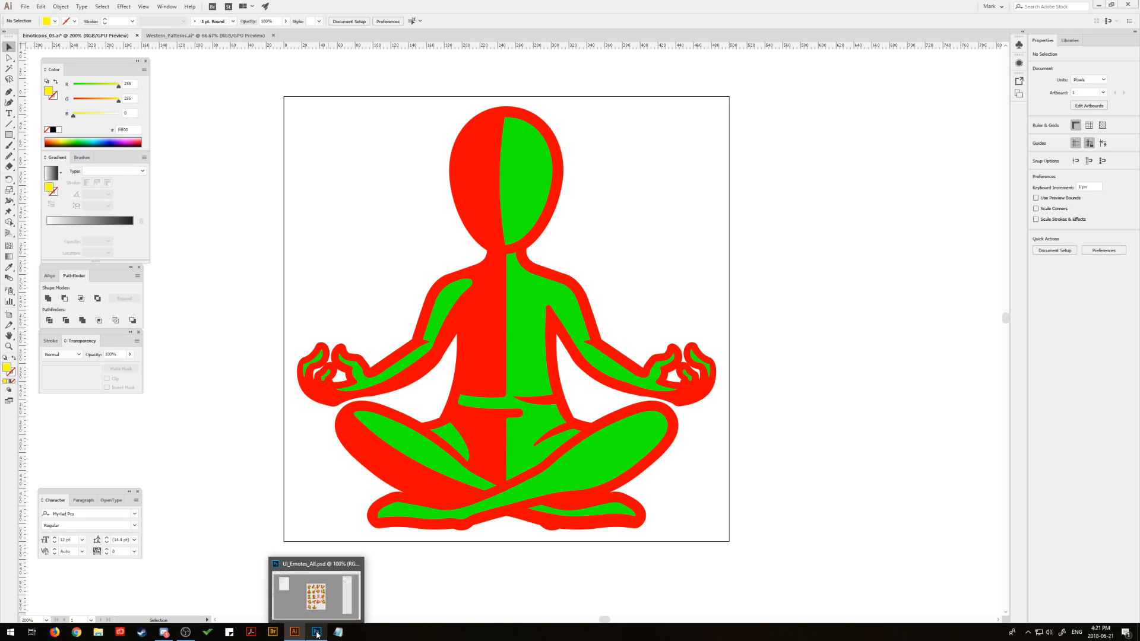
click(317, 633)
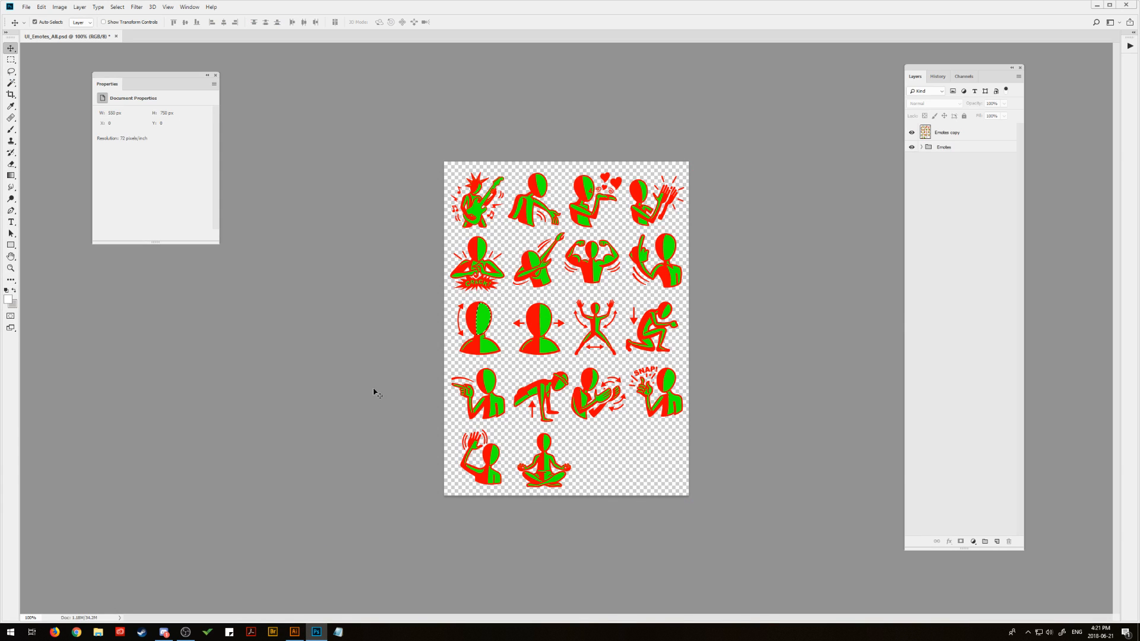
click(116, 7)
click(123, 25)
click(294, 632)
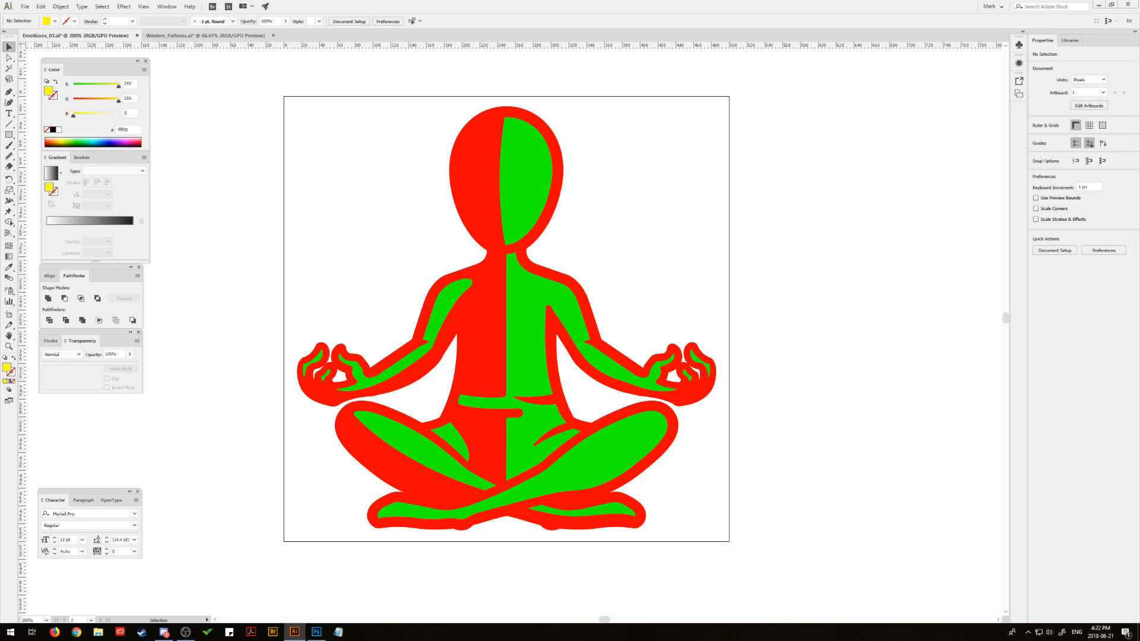
- Display the Yoga Emote in greyscale using Layer 22, and swap it for the Air Guitar Emote
key(ctrl+z)
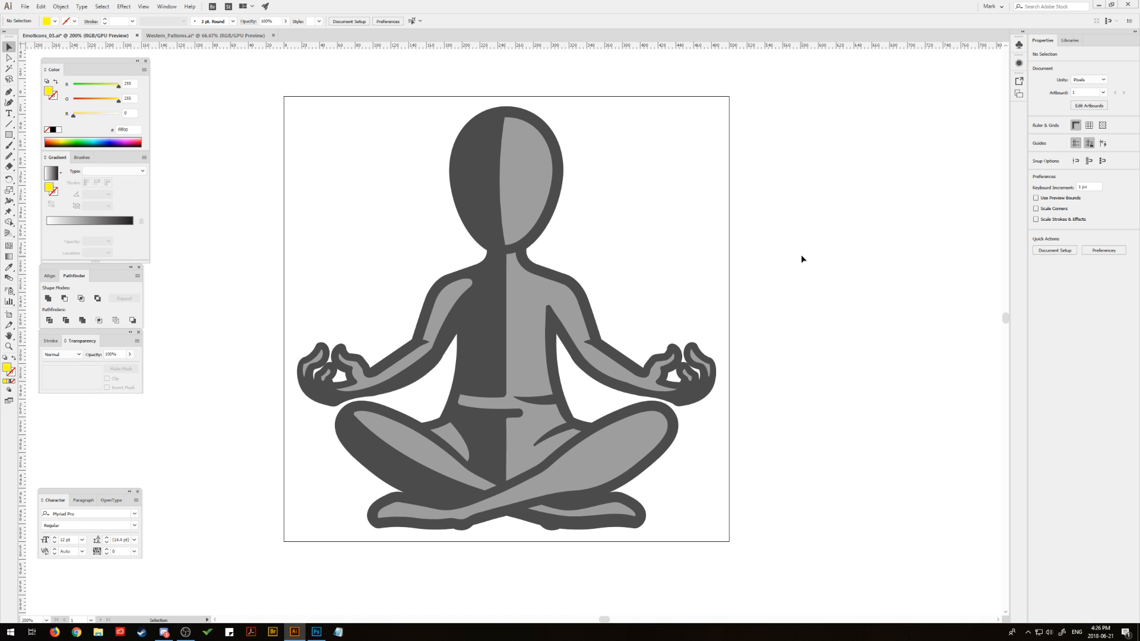
mouse_move(790, 241)
mouse_down()
mouse_move(796, 252)
mouse_move(779, 253)
mouse_up()
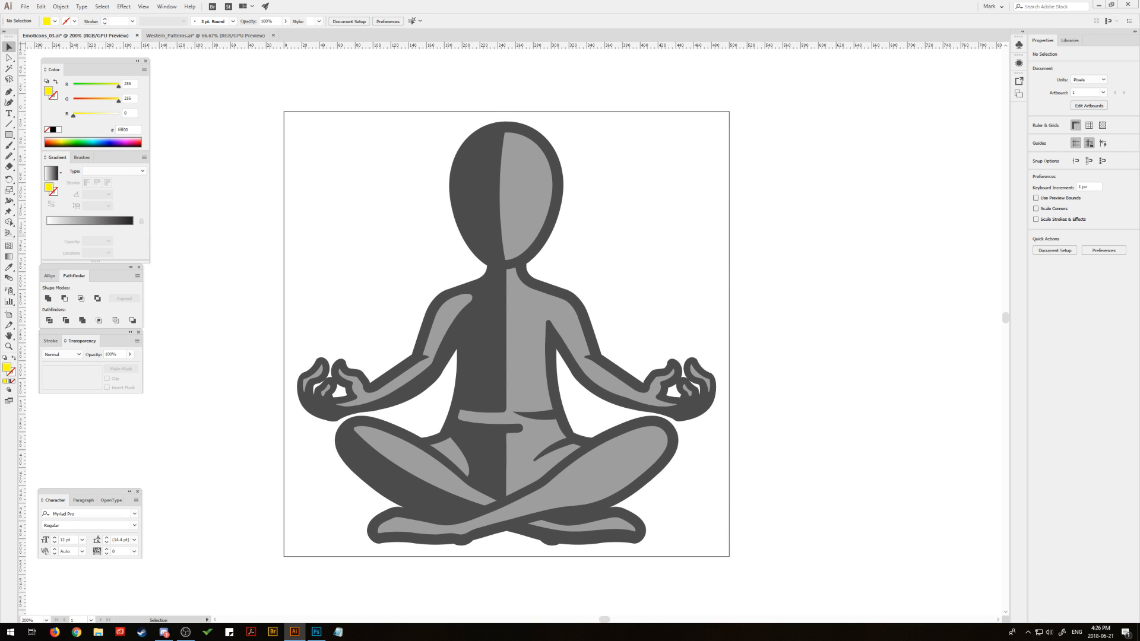
key(ctrl+z)
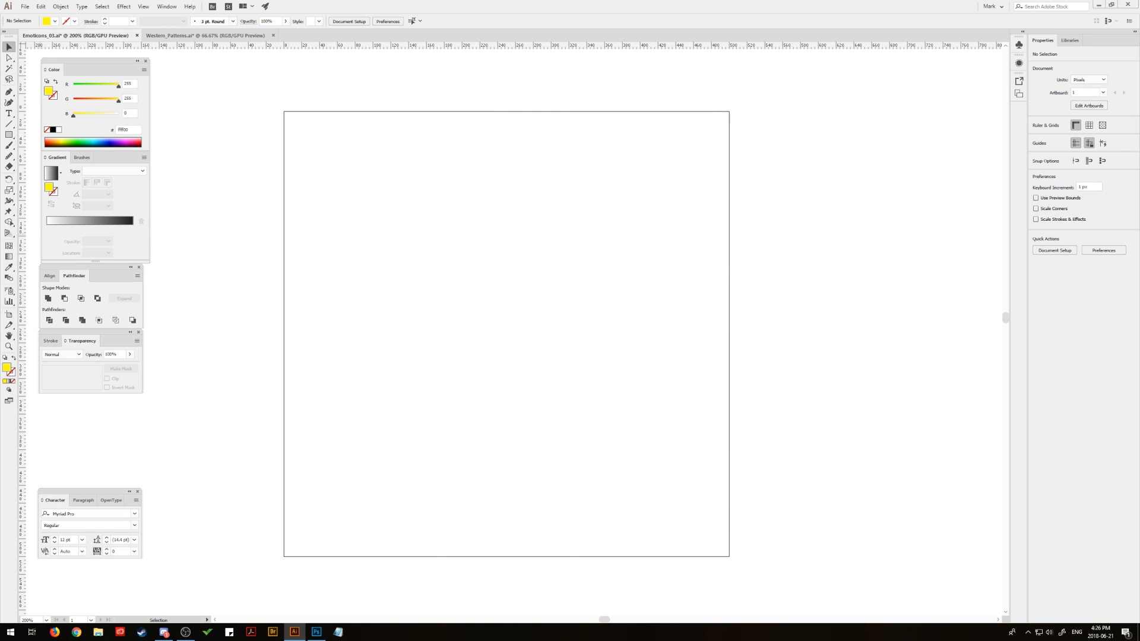
key(ctrl+v)
mouse_move(746, 275)
mouse_down()
mouse_move(679, 265)
mouse_move(791, 301)
mouse_move(921, 265)
mouse_move(884, 276)
mouse_move(657, 267)
mouse_move(617, 279)
mouse_move(659, 288)
mouse_move(947, 270)
mouse_move(639, 280)
mouse_move(791, 289)
mouse_move(910, 272)
mouse_move(737, 259)
mouse_move(780, 282)
mouse_move(758, 284)
mouse_up()
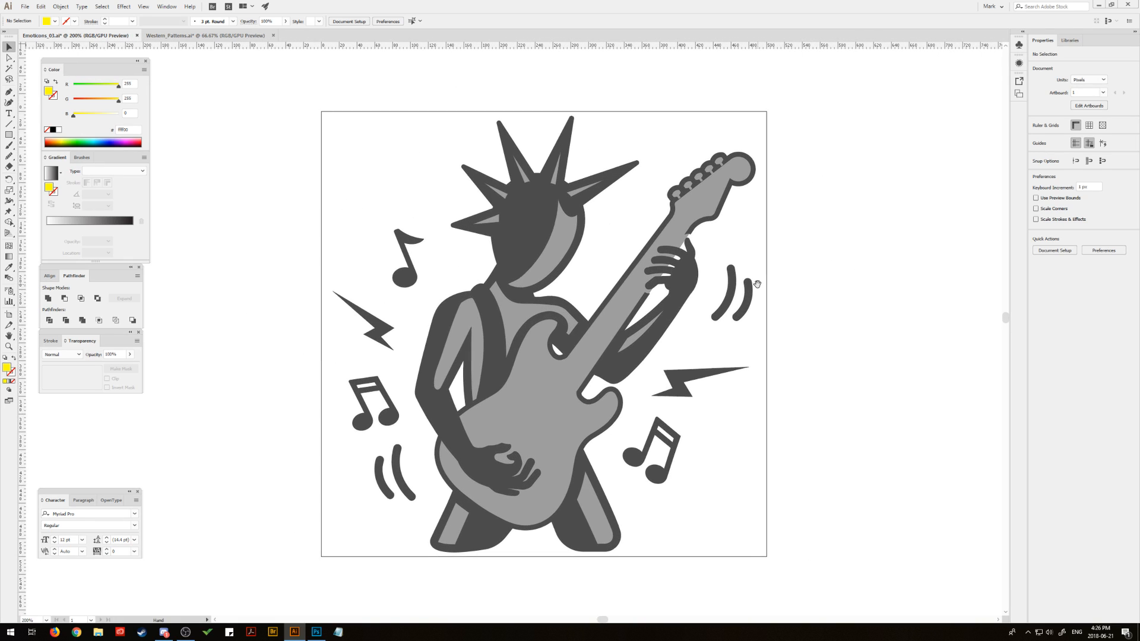